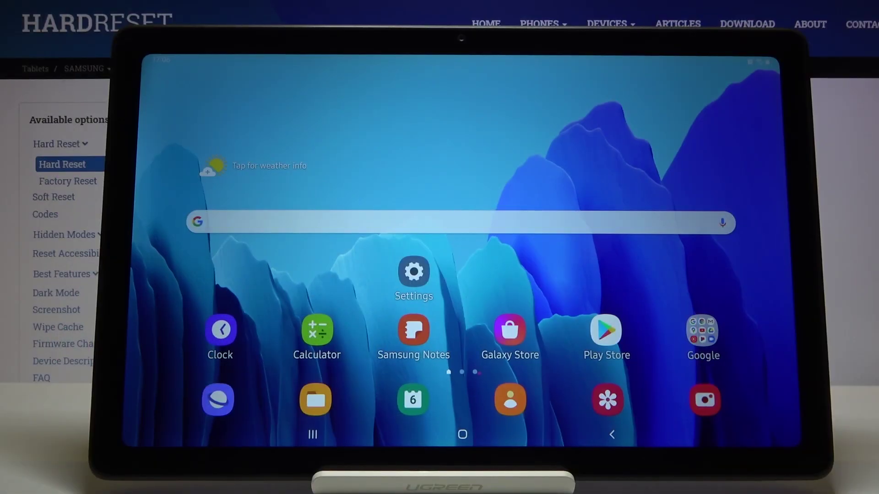
Step: Open Calendar, then Samsung Notes, returning home after each, then launch Calculator
click(412, 400)
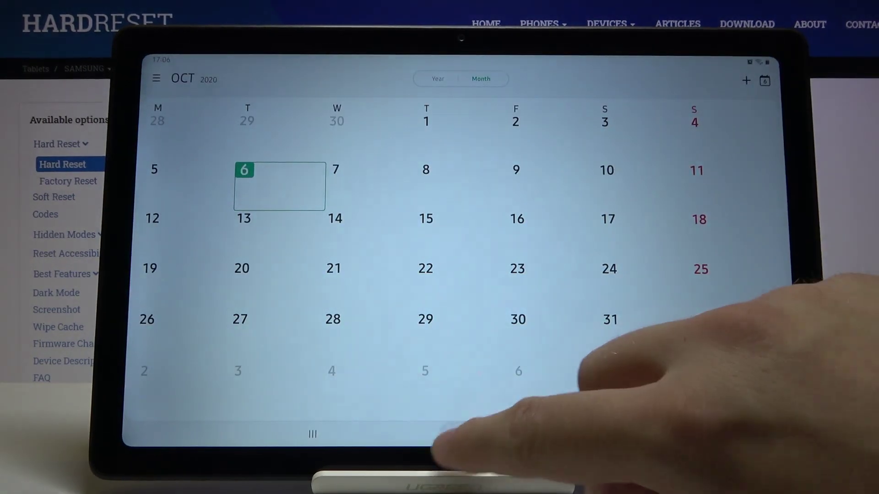
click(462, 434)
click(412, 331)
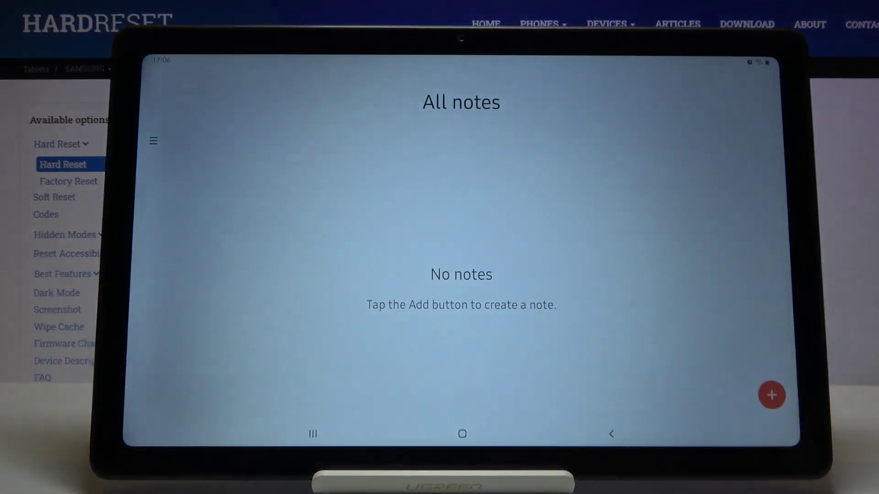
click(463, 435)
click(314, 330)
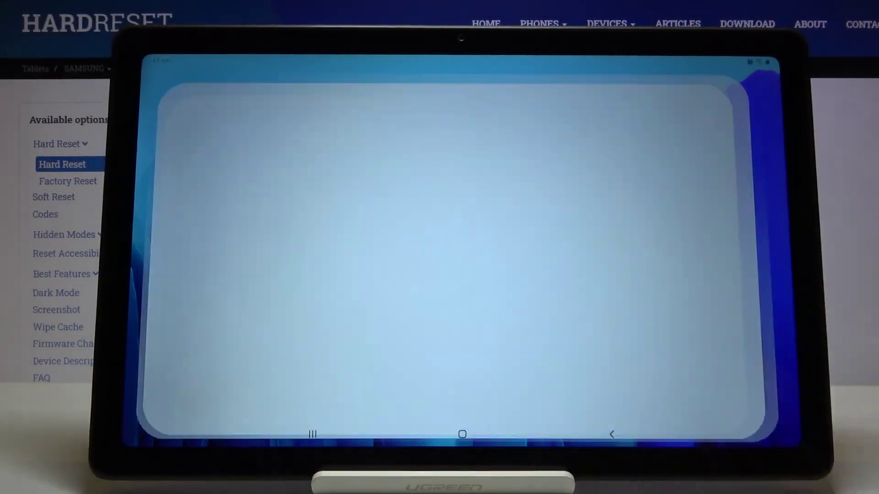
Step: Open Calendar as a floating pop-up window from the recent apps view
click(462, 434)
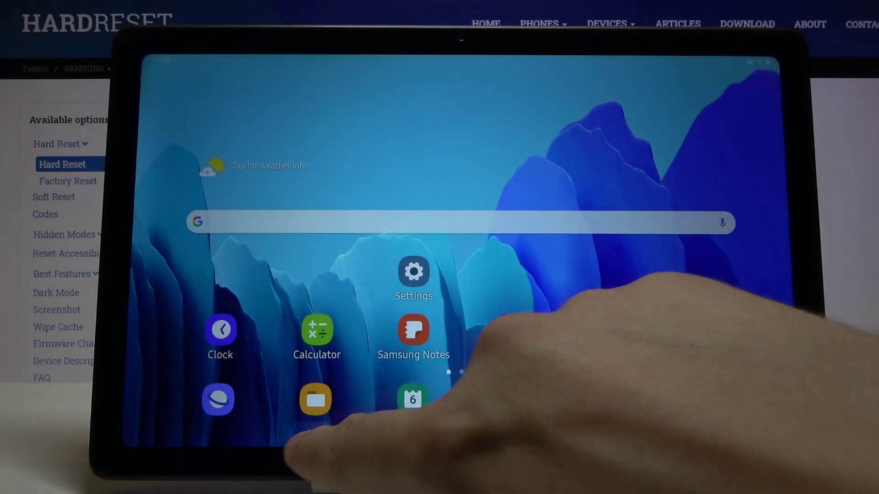
click(312, 434)
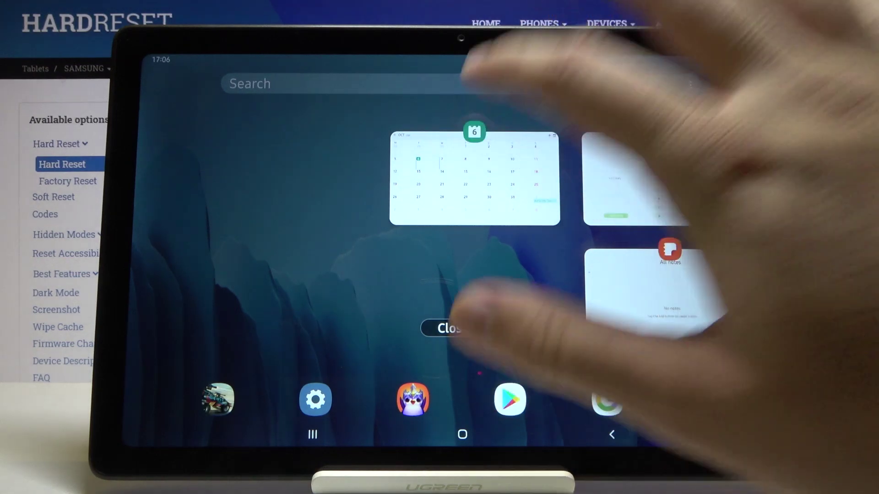
click(474, 131)
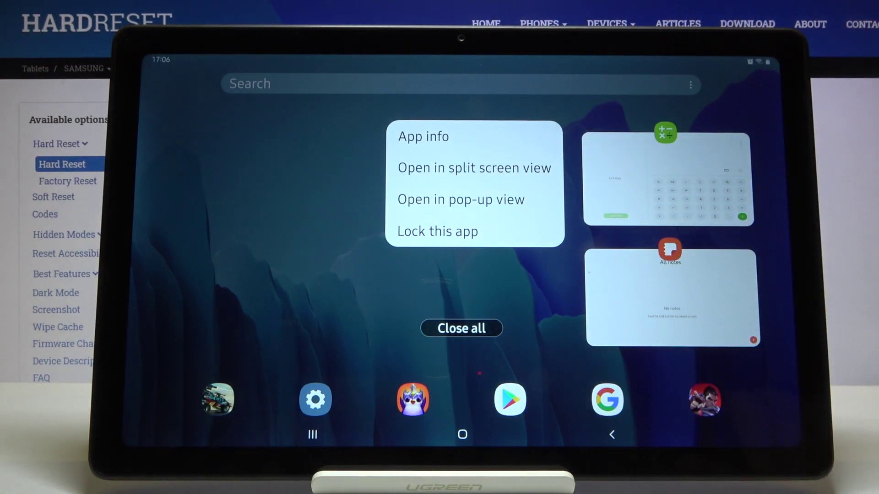
click(461, 200)
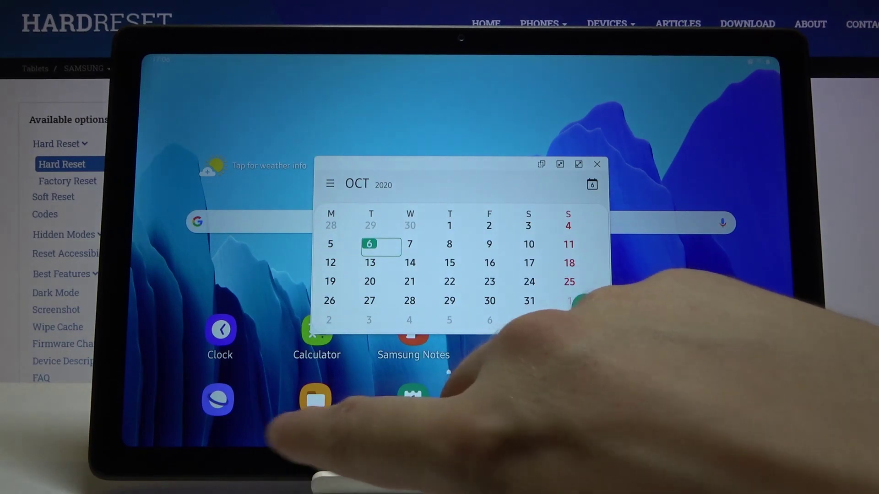
Step: Open Samsung Notes as a floating pop-up window from recent apps too
click(312, 435)
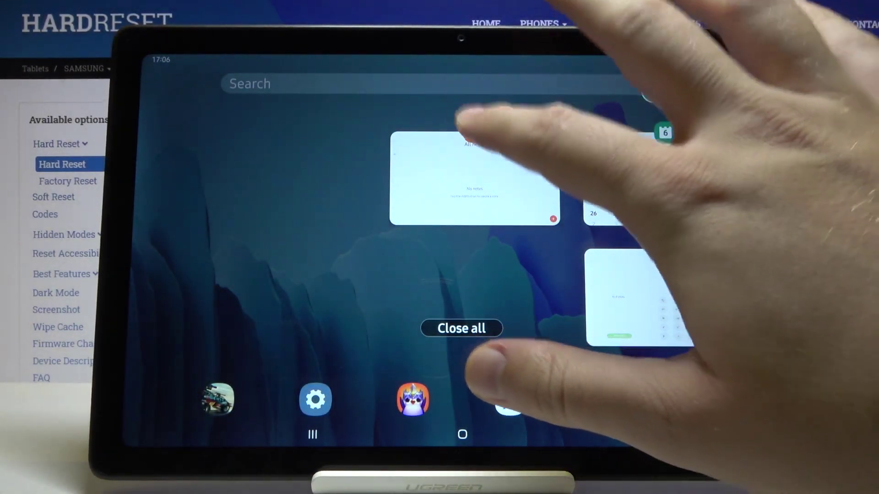
click(474, 132)
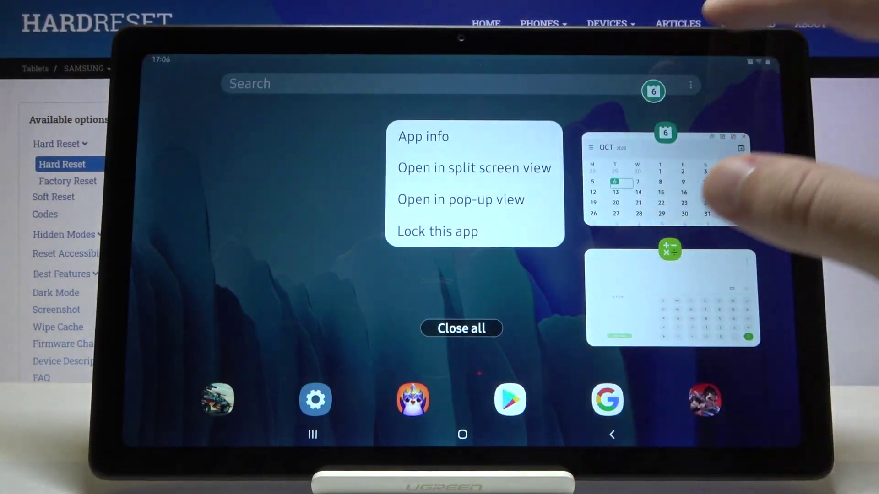
click(460, 200)
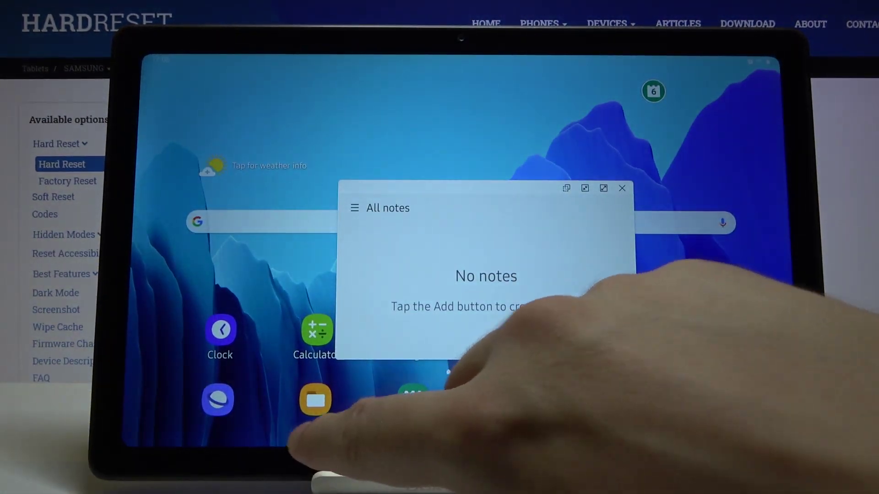
Step: Reopen Calendar as a pop-up and drag it to the upper left, beside Notes
click(312, 434)
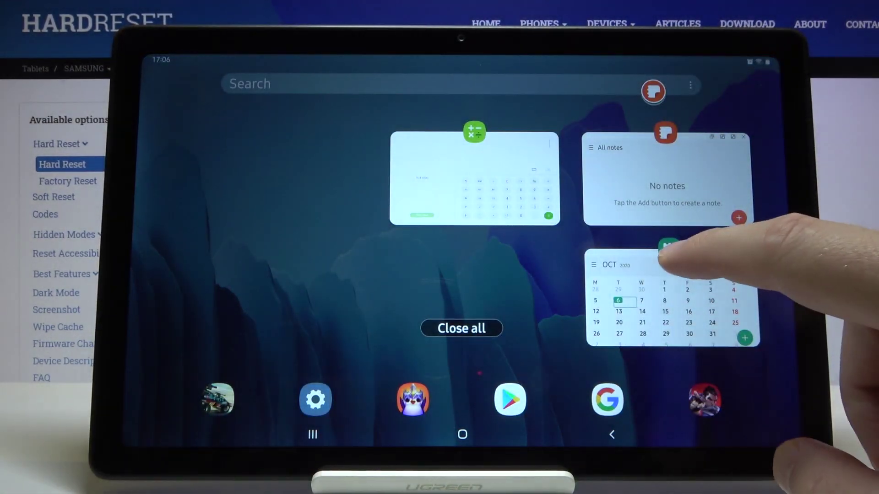
click(667, 249)
click(660, 320)
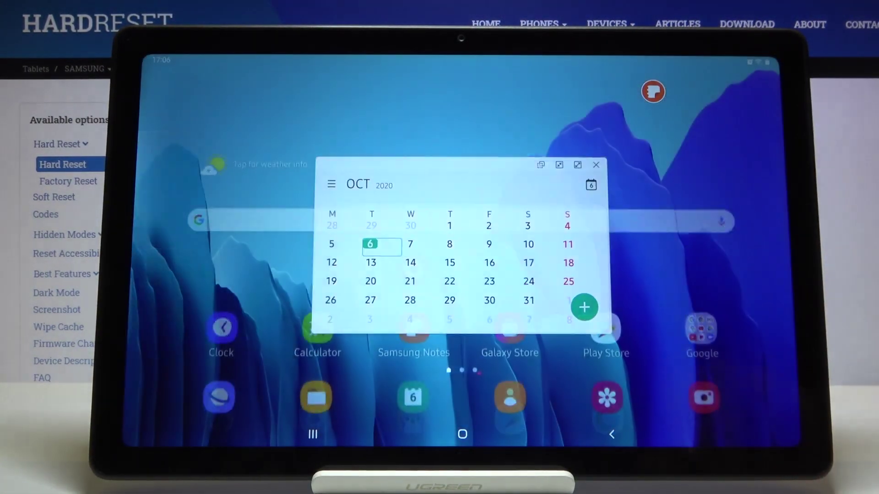
drag(462, 160, 390, 96)
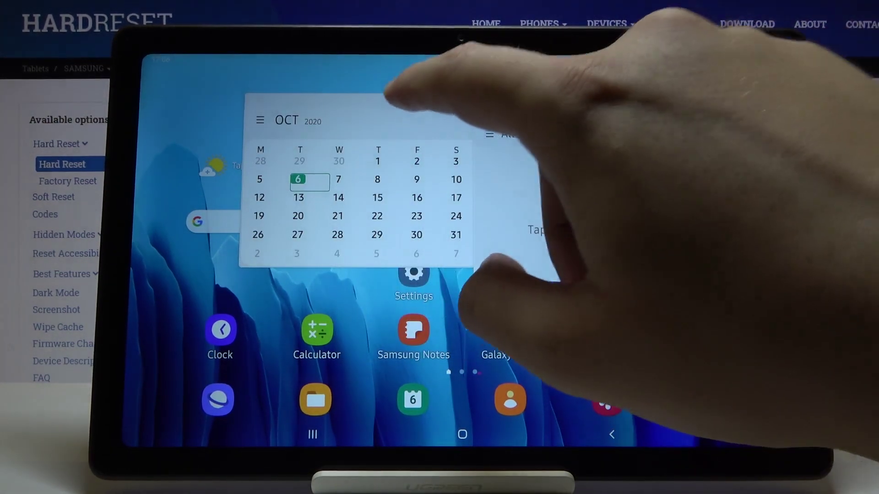
drag(389, 99, 320, 84)
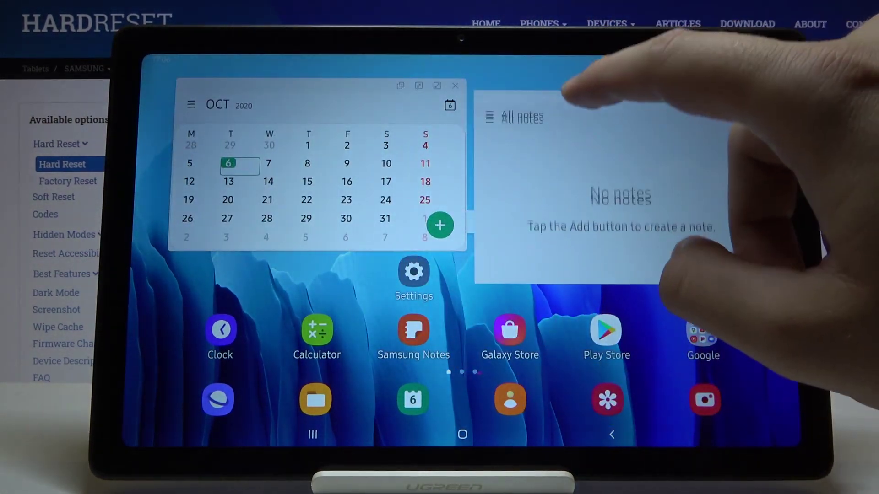
click(312, 434)
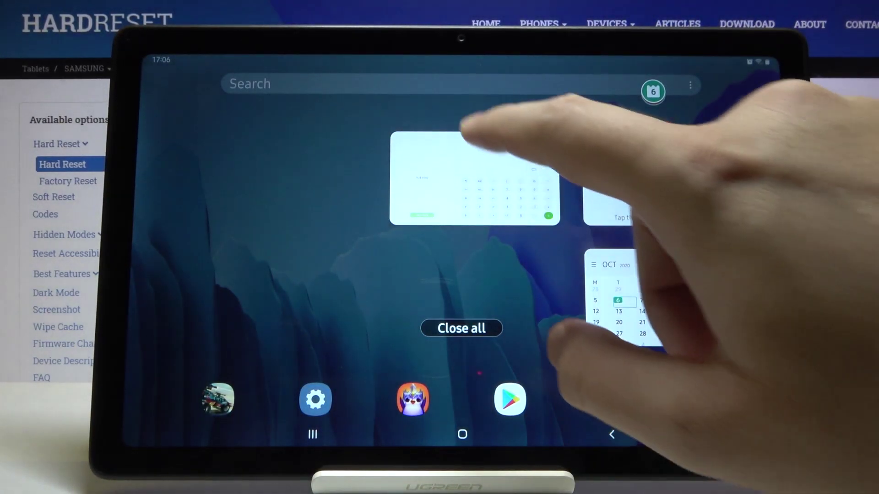
Step: Open Calculator as a pop-up, restore Calendar and Notes, and place Calculator below Calendar
click(475, 131)
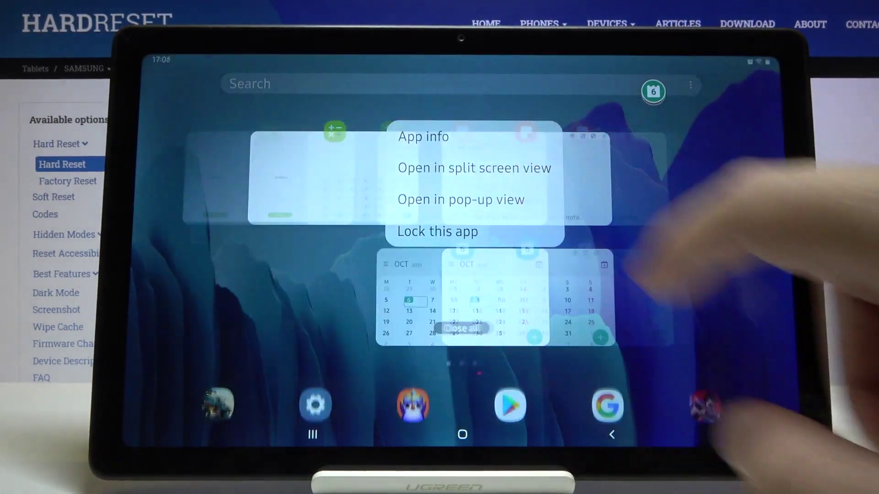
click(461, 199)
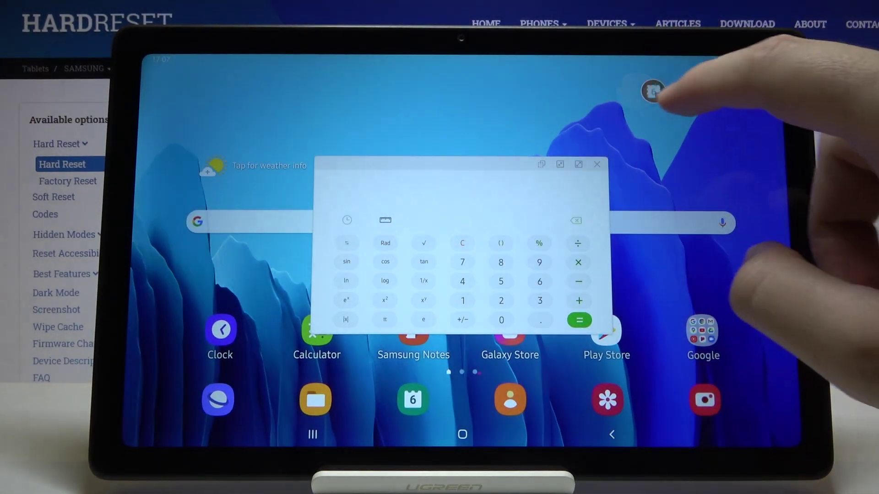
click(654, 91)
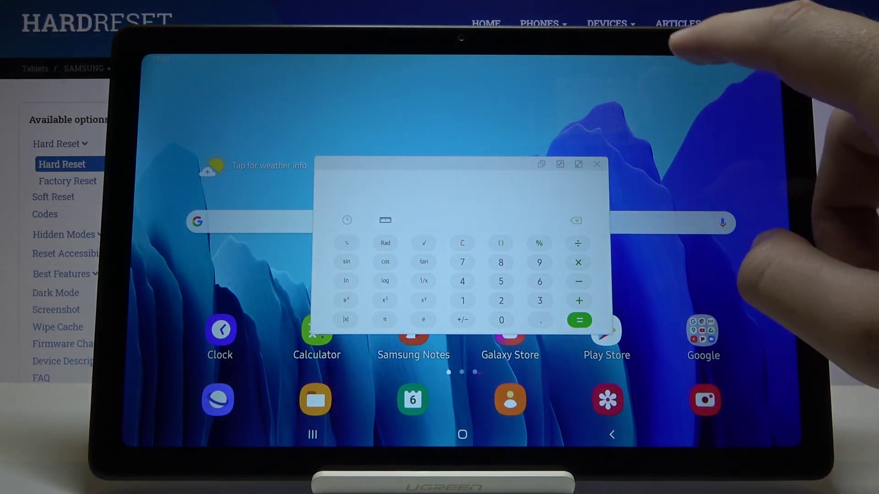
click(687, 59)
drag(471, 183, 451, 260)
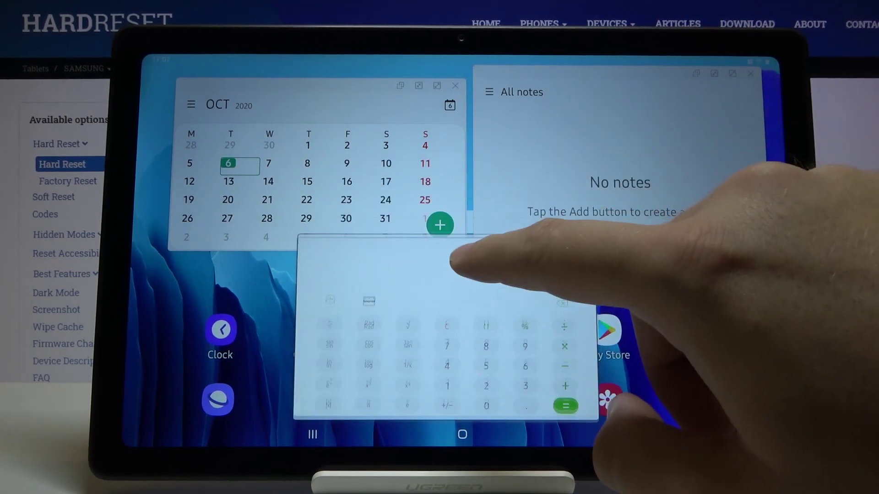
click(569, 157)
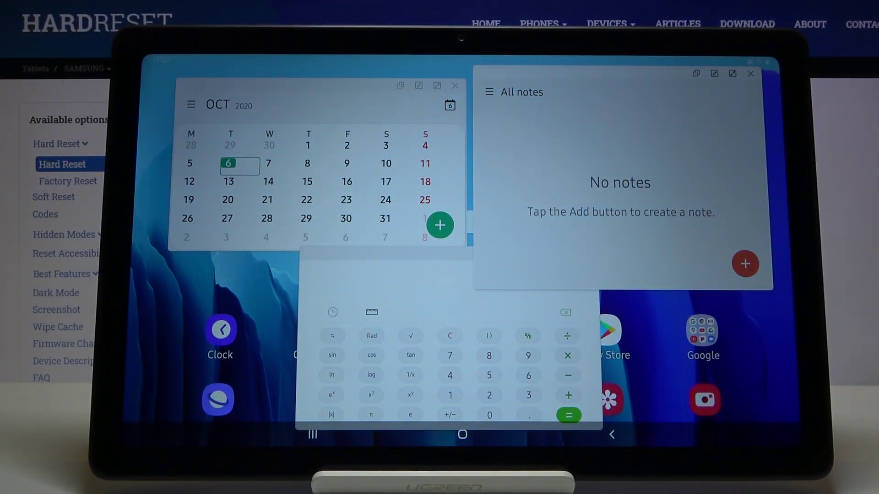
Step: Close the Notes, Calendar and Calculator pop-up windows
click(750, 73)
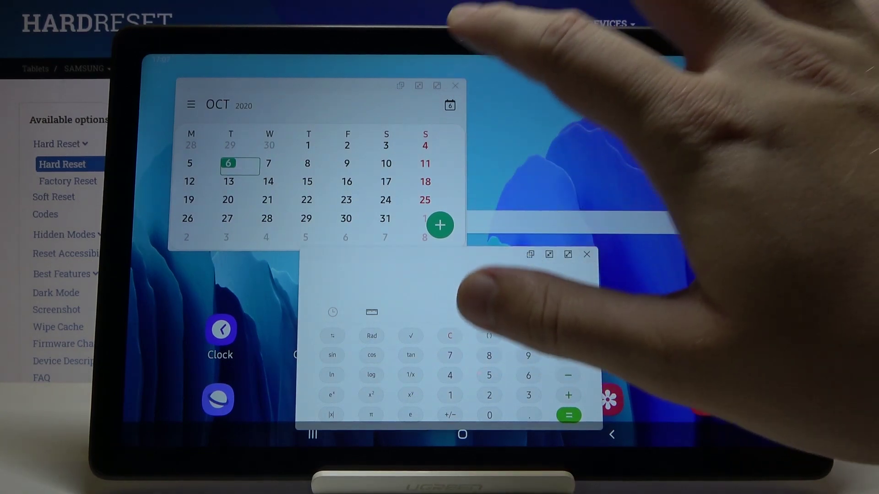
click(455, 86)
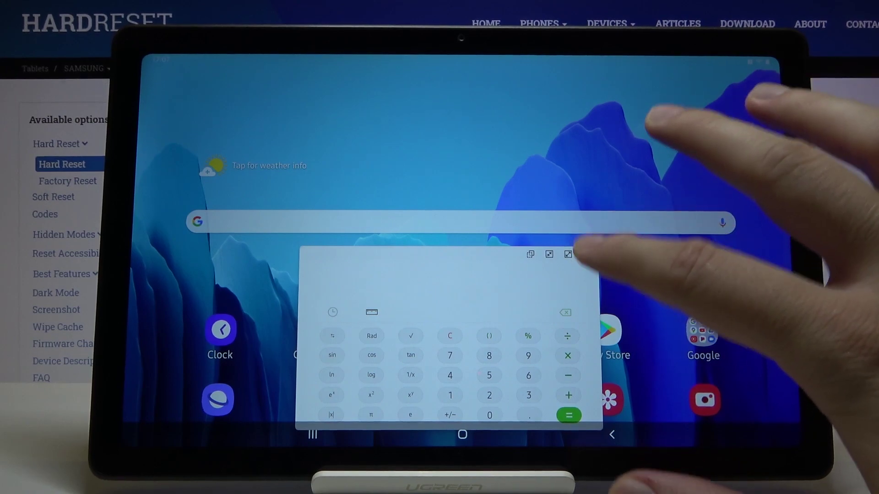
click(586, 254)
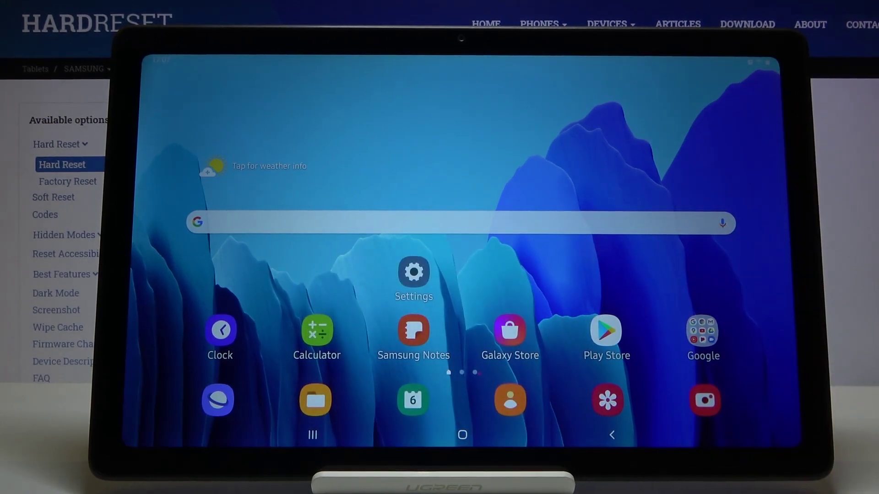